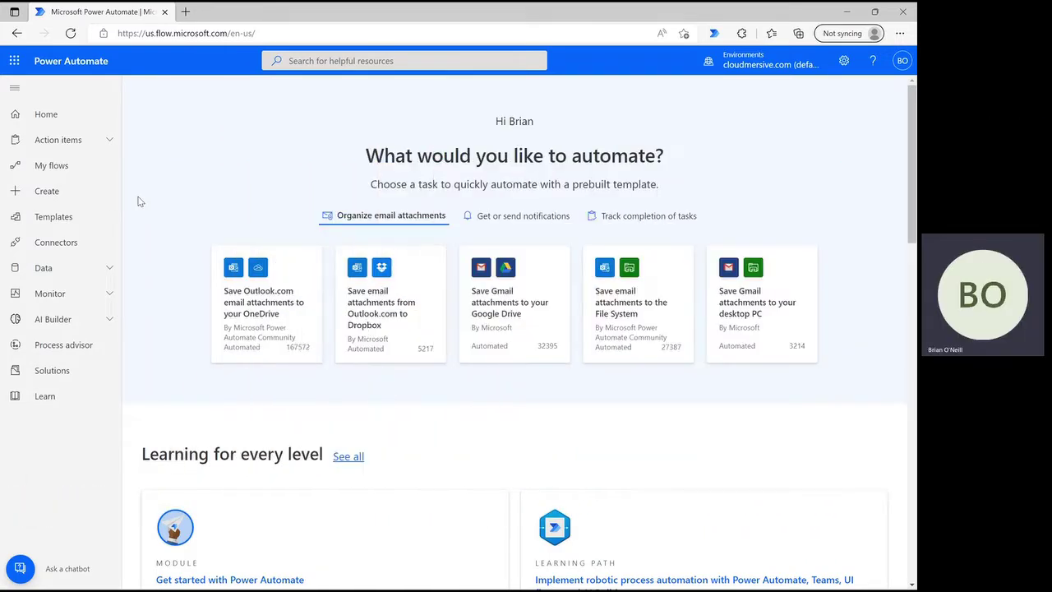
# Create an instant cloud flow named 'PDF' with the 'Manually trigger a flow' trigger
pyautogui.click(81, 195)
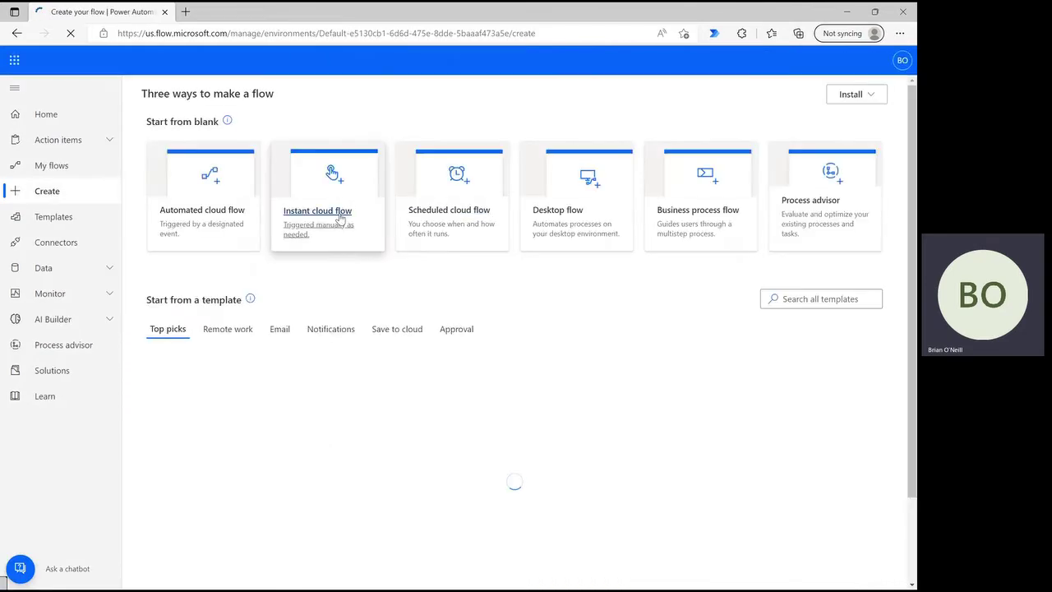
pyautogui.click(337, 174)
pyautogui.click(531, 209)
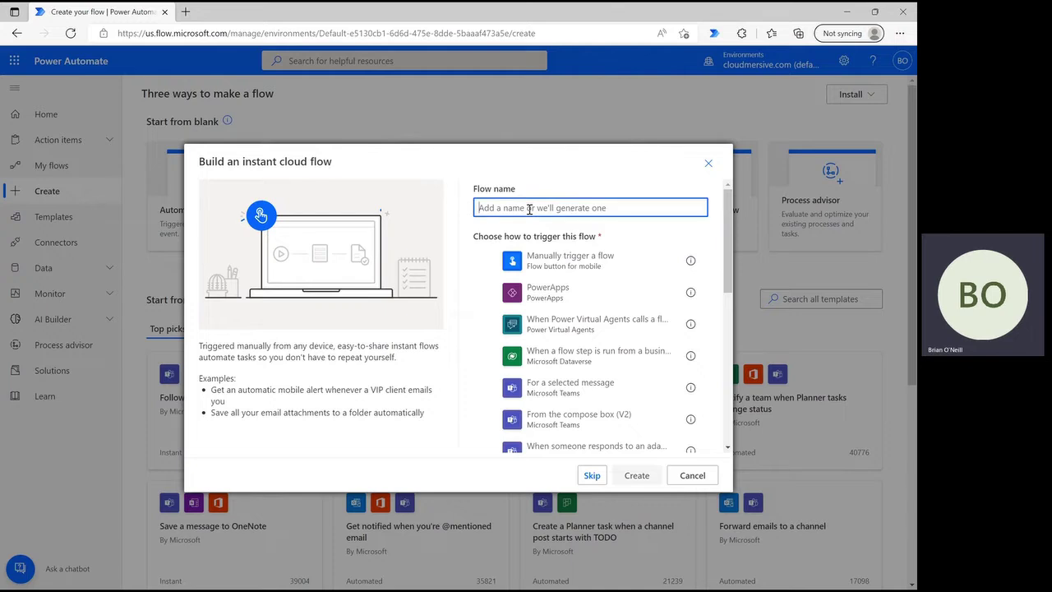
pyautogui.write('PDF')
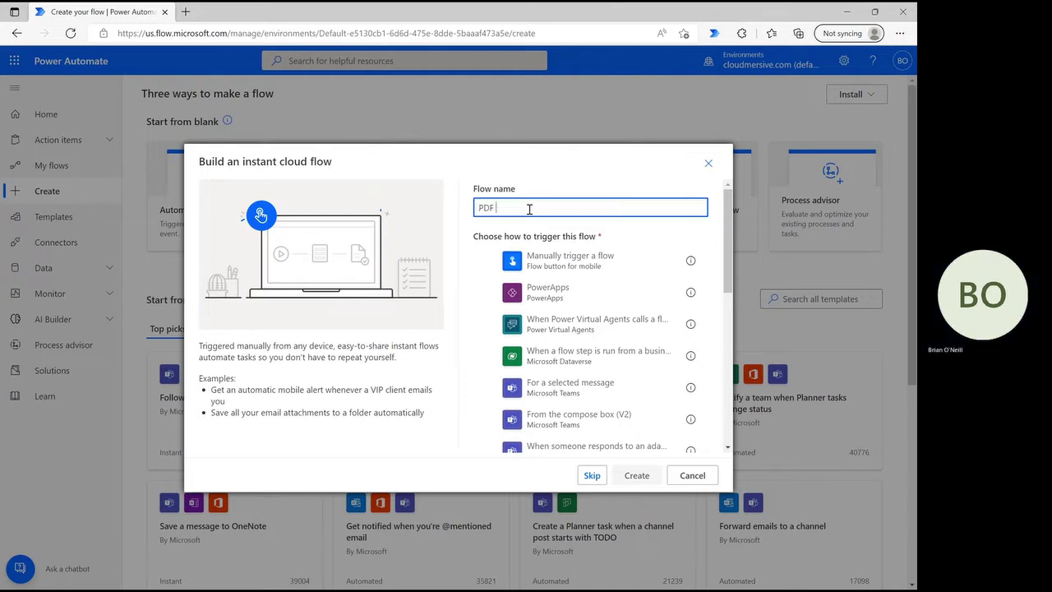
pyautogui.click(546, 267)
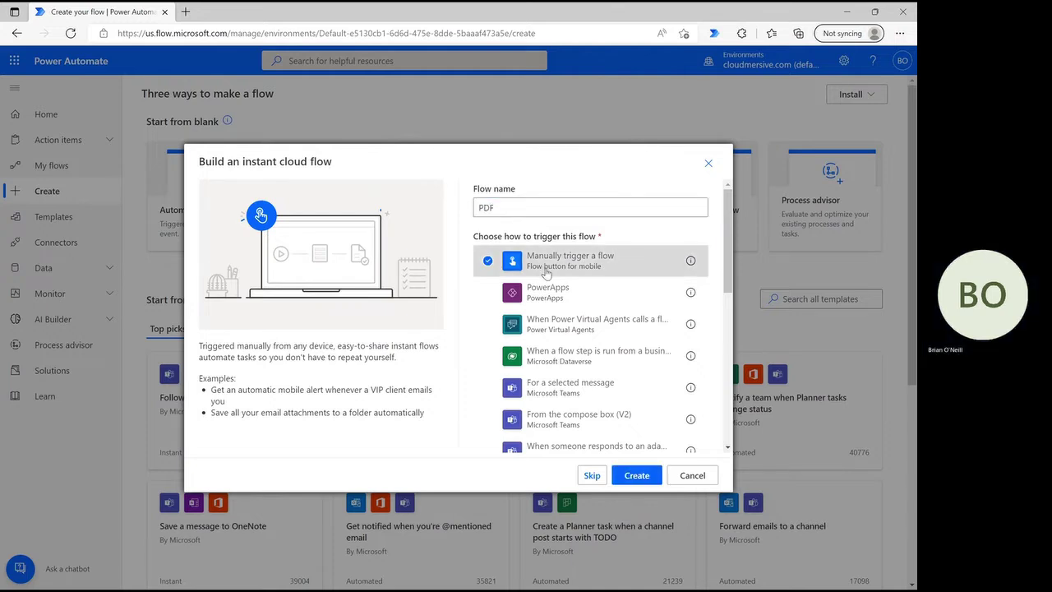
pyautogui.click(629, 478)
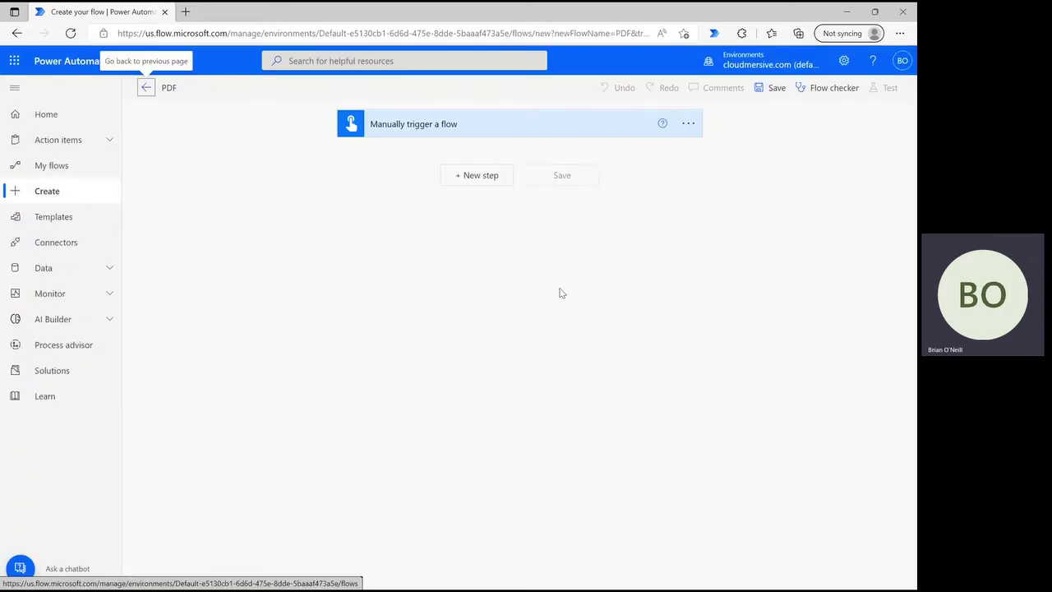
# Add a SharePoint Get file content action with Site Address set to Content Team
pyautogui.click(478, 180)
pyautogui.write('get file content')
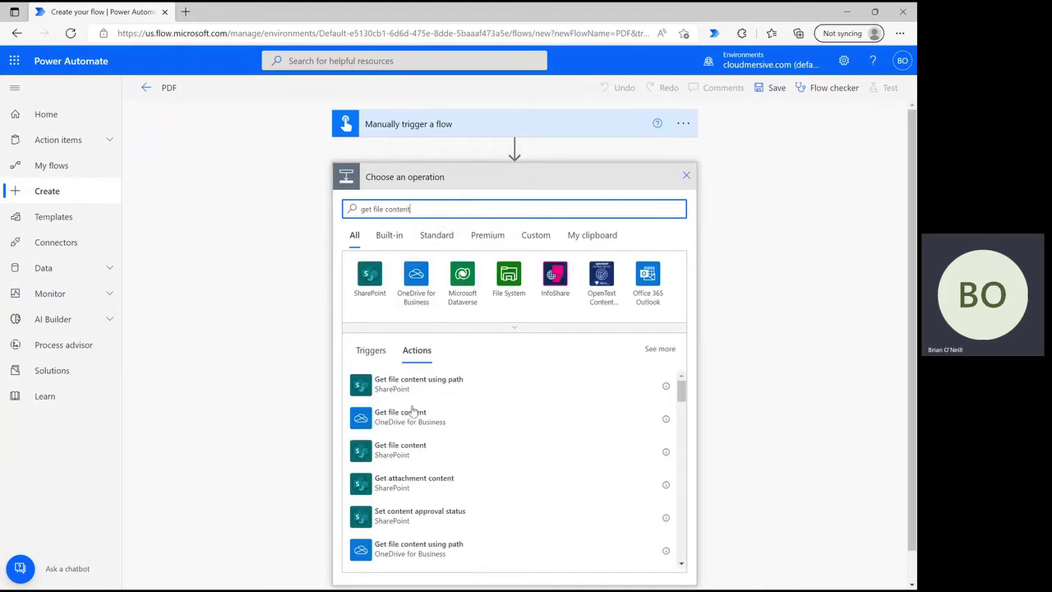
pyautogui.click(420, 440)
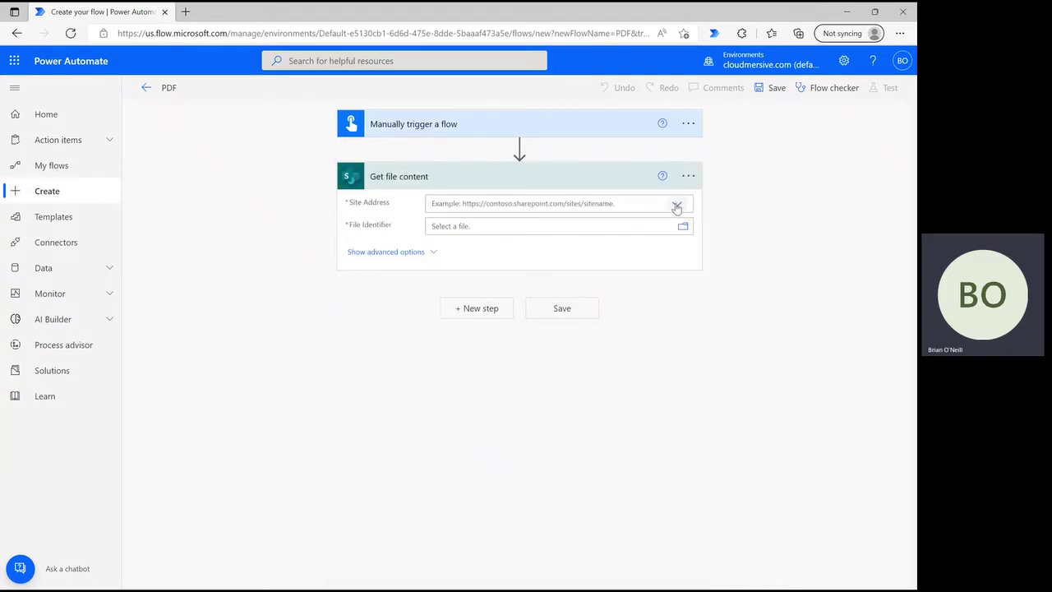
pyautogui.click(676, 203)
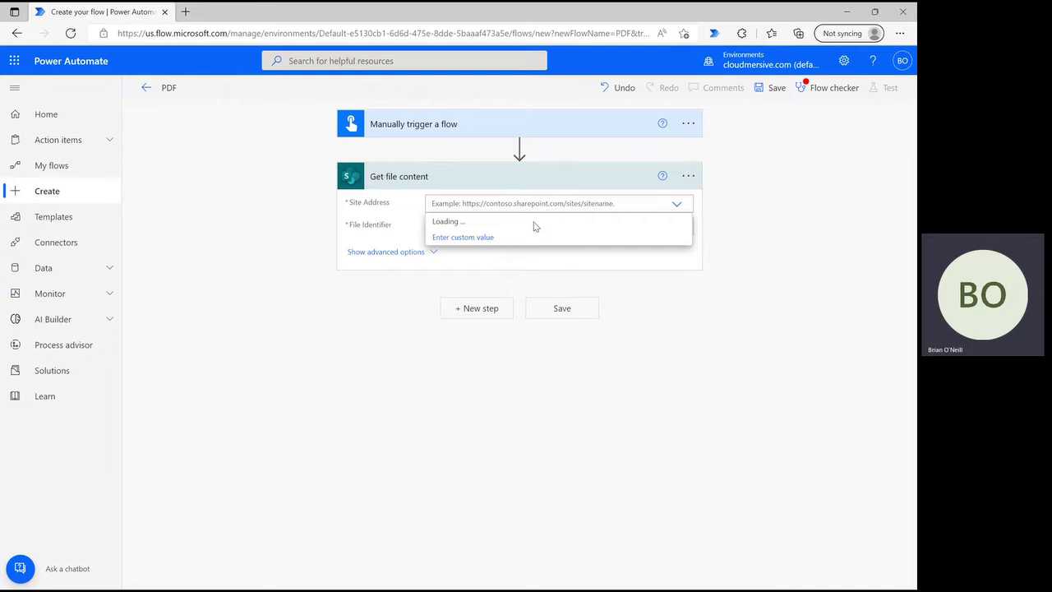
pyautogui.click(527, 221)
# Set the file to Shared Documents > Power Automate Samples > Sample PDF.pdf
pyautogui.click(683, 228)
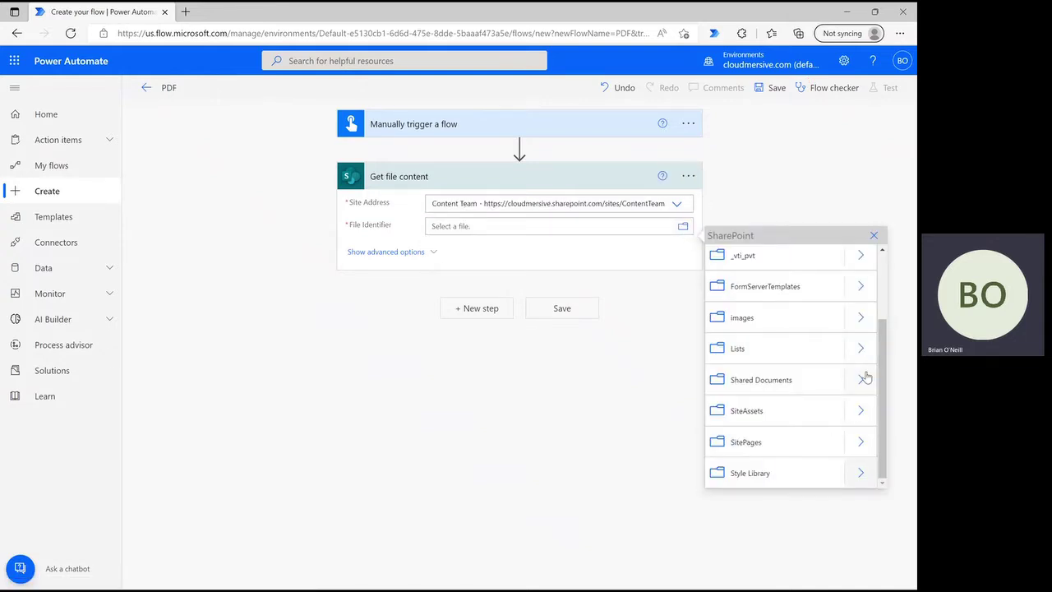
pyautogui.click(862, 379)
pyautogui.scroll(-5, 816, 372)
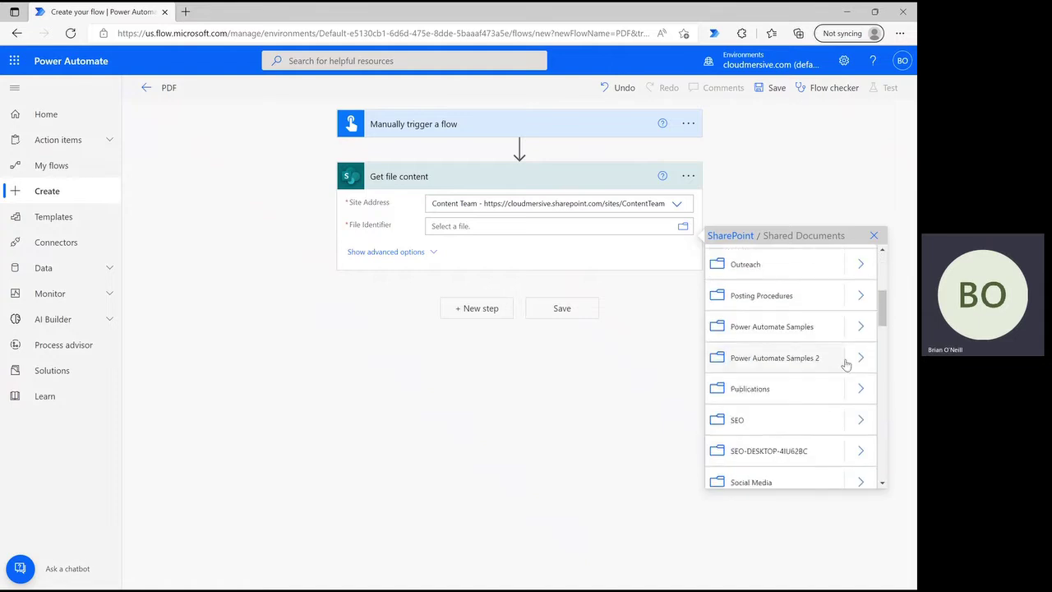
pyautogui.click(860, 327)
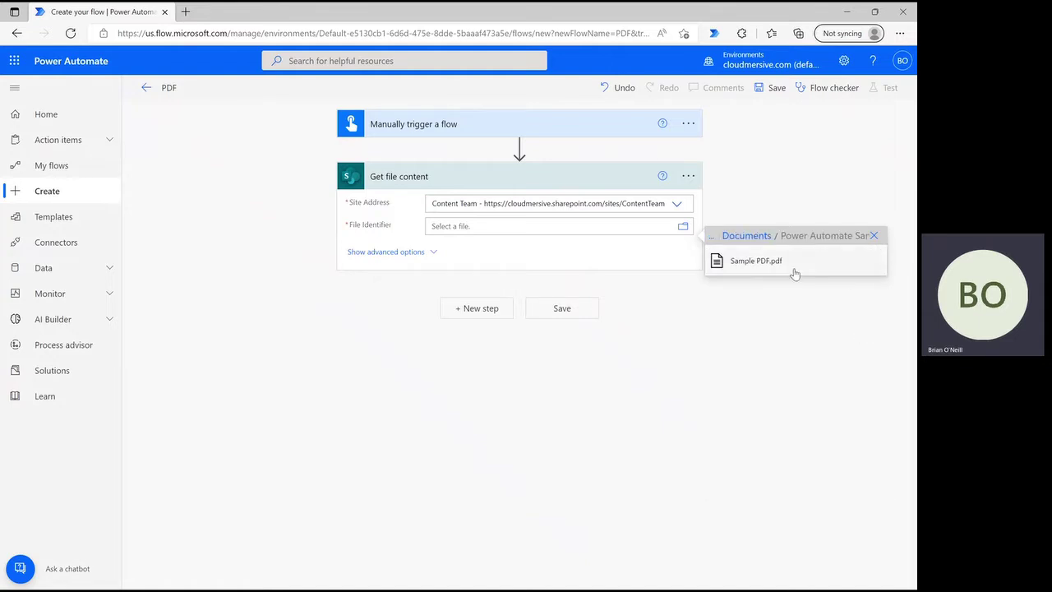
pyautogui.click(794, 273)
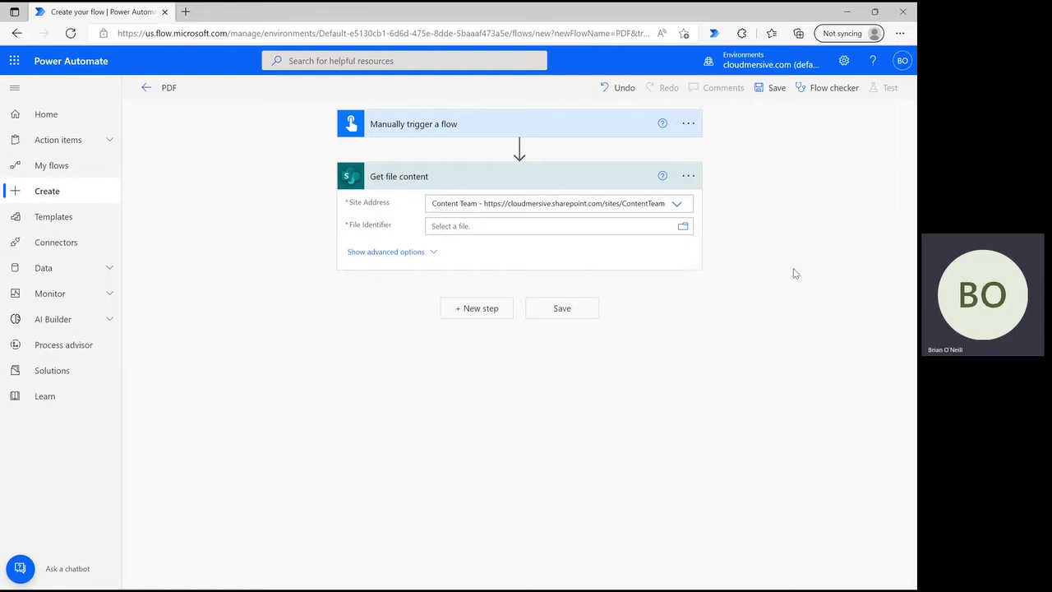
pyautogui.click(293, 368)
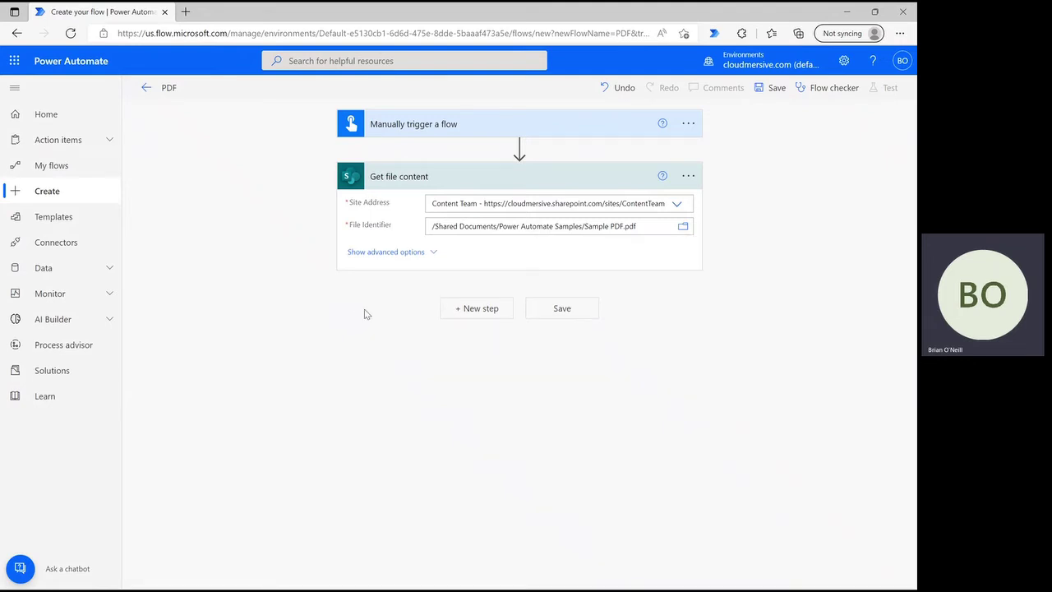
pyautogui.click(479, 309)
# Add the Cloudmersive PDF action 'Remove, delete pages from a PDF document'
pyautogui.write('cloudmersive')
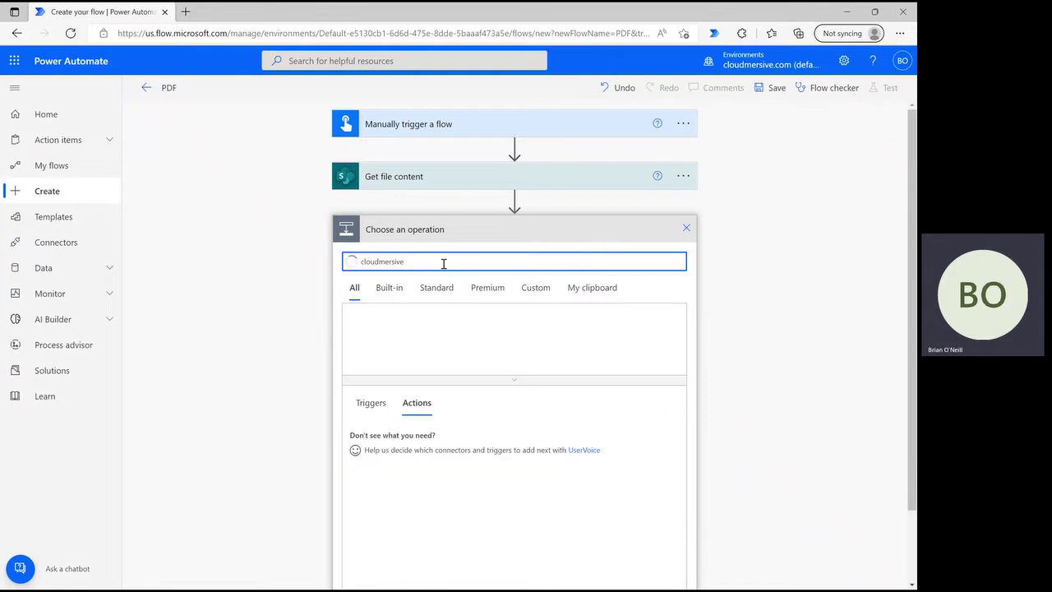
pyautogui.click(506, 381)
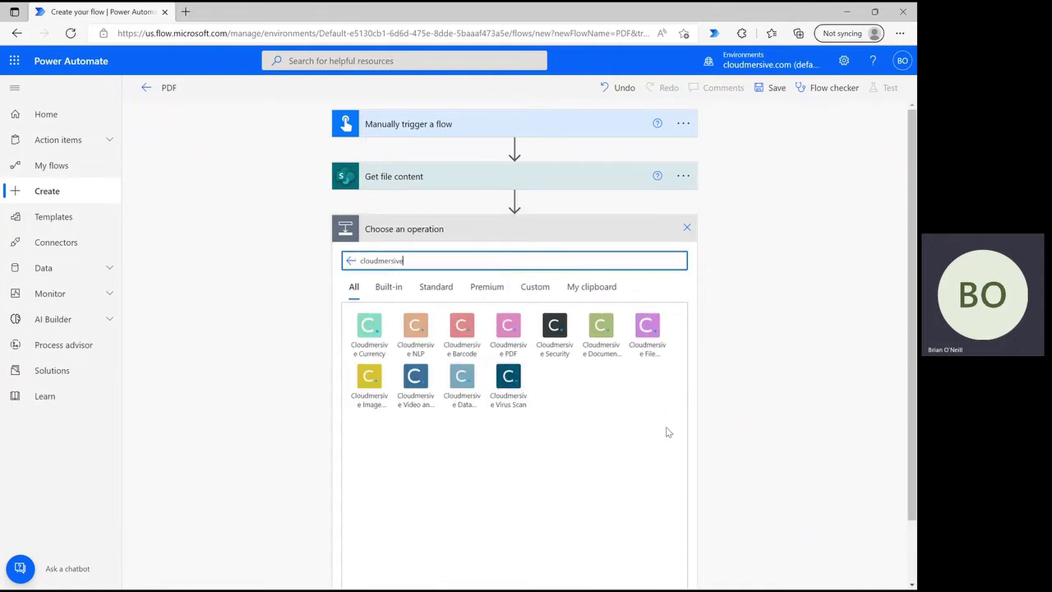
pyautogui.click(511, 336)
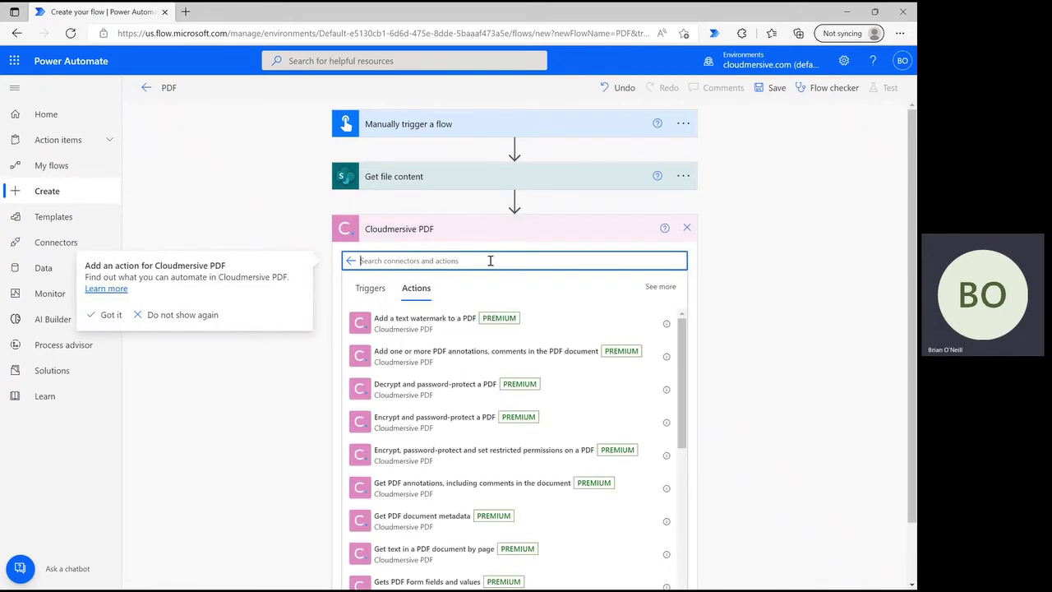
pyautogui.write('remov')
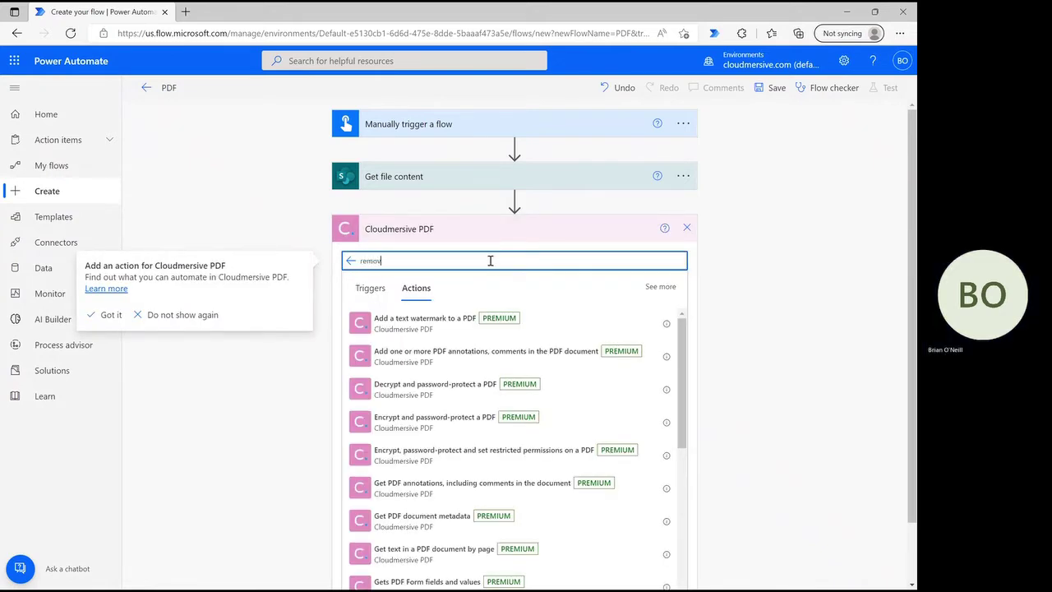
pyautogui.write('e delete pages')
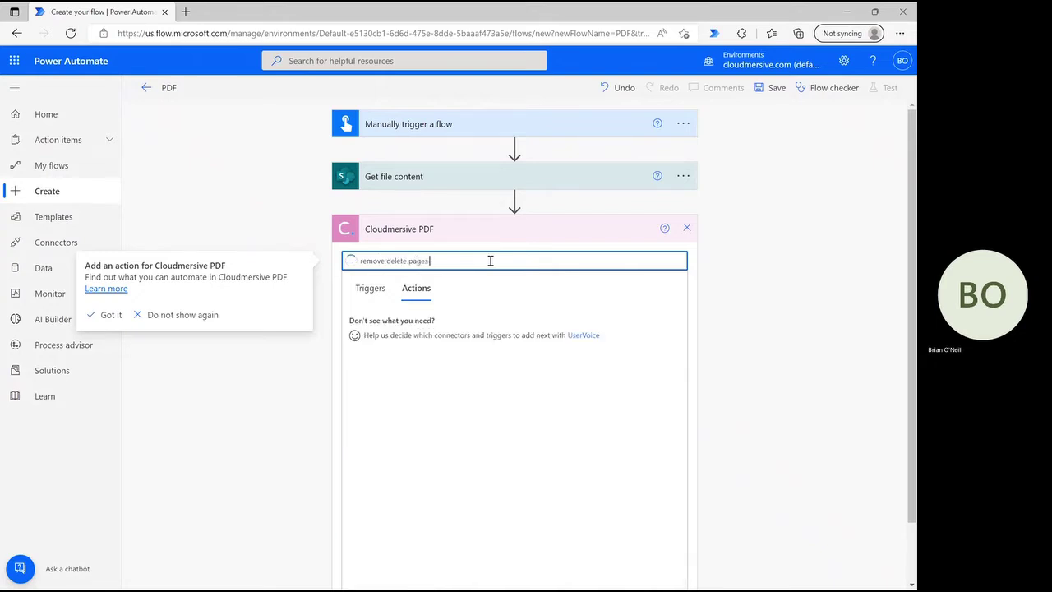
pyautogui.click(477, 338)
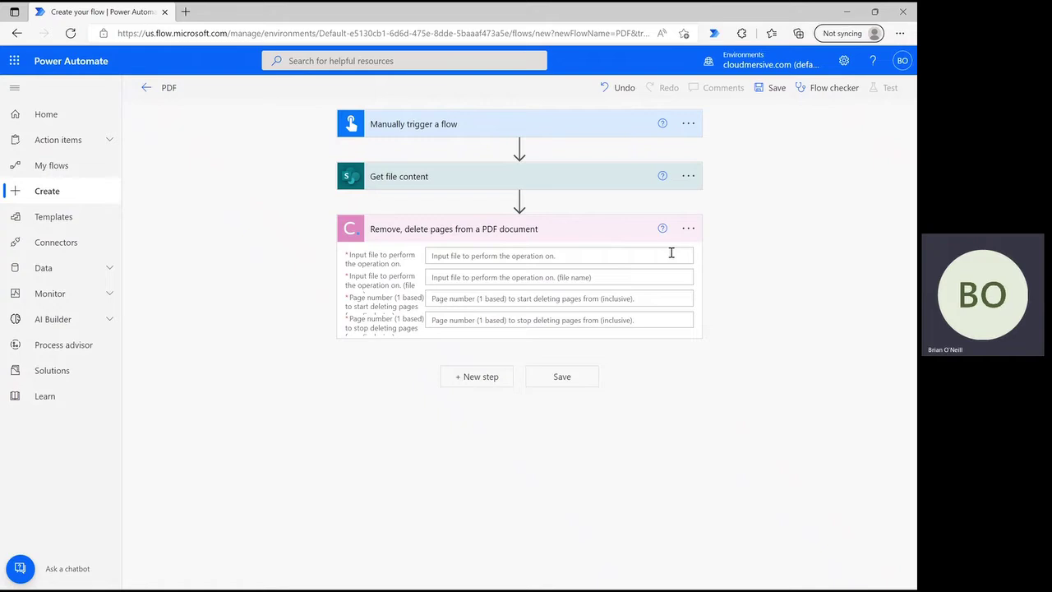
# Set the input file to File Content and paste the Get file content path as file name
pyautogui.click(630, 256)
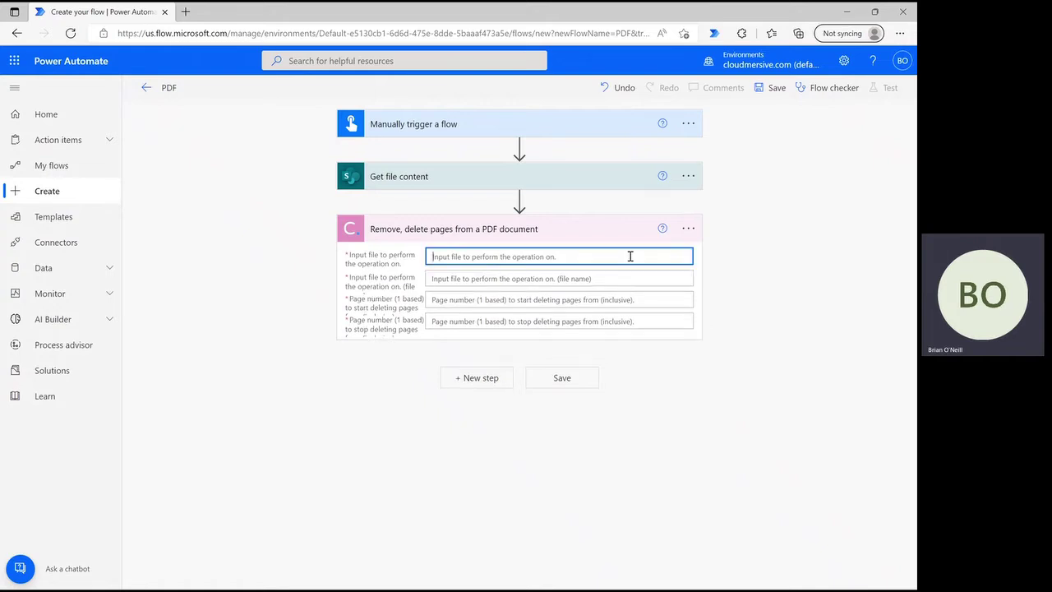
pyautogui.click(796, 400)
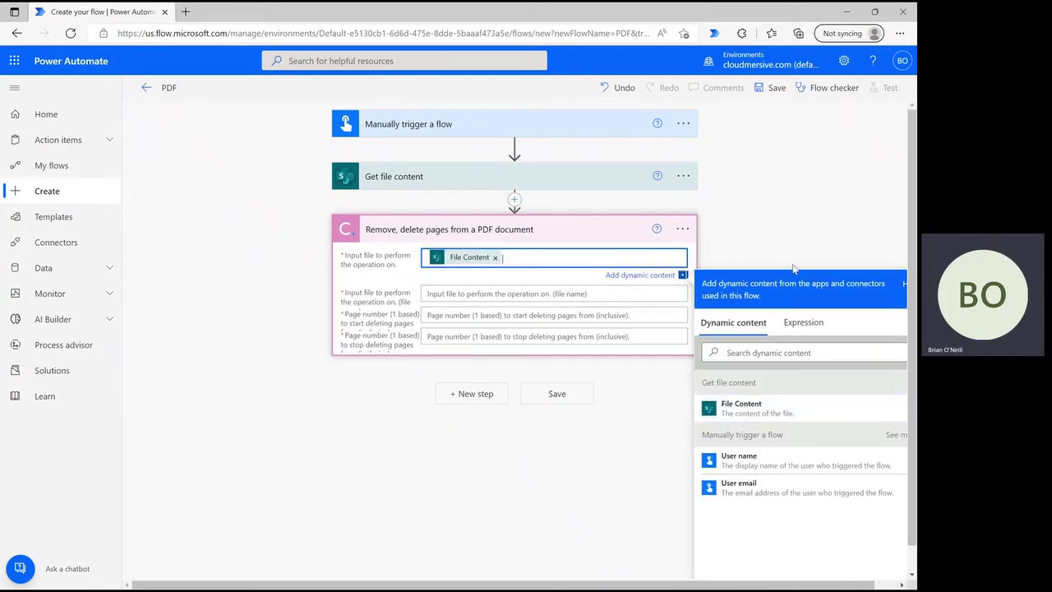
pyautogui.click(732, 185)
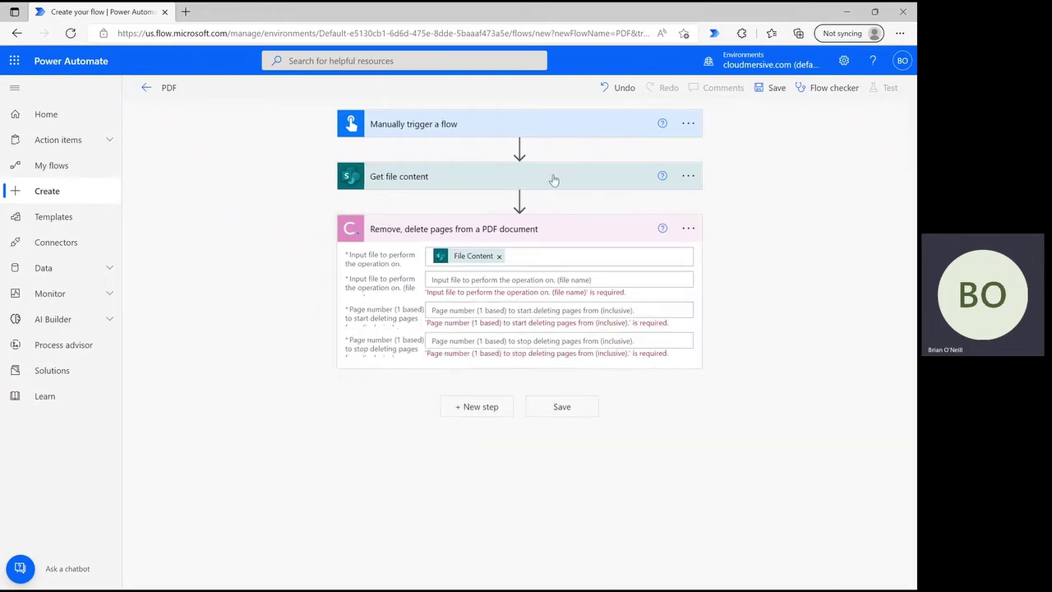
pyautogui.click(546, 177)
pyautogui.tripleClick(528, 227)
pyautogui.hotkey('ctrl', 'c')
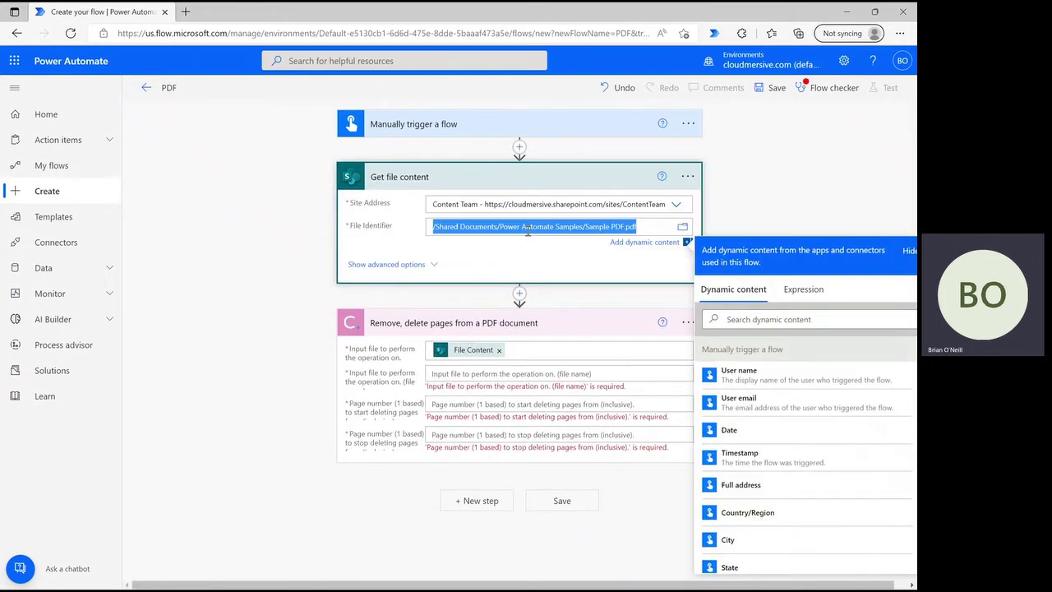
pyautogui.click(487, 374)
pyautogui.hotkey('ctrl', 'v')
pyautogui.click(772, 309)
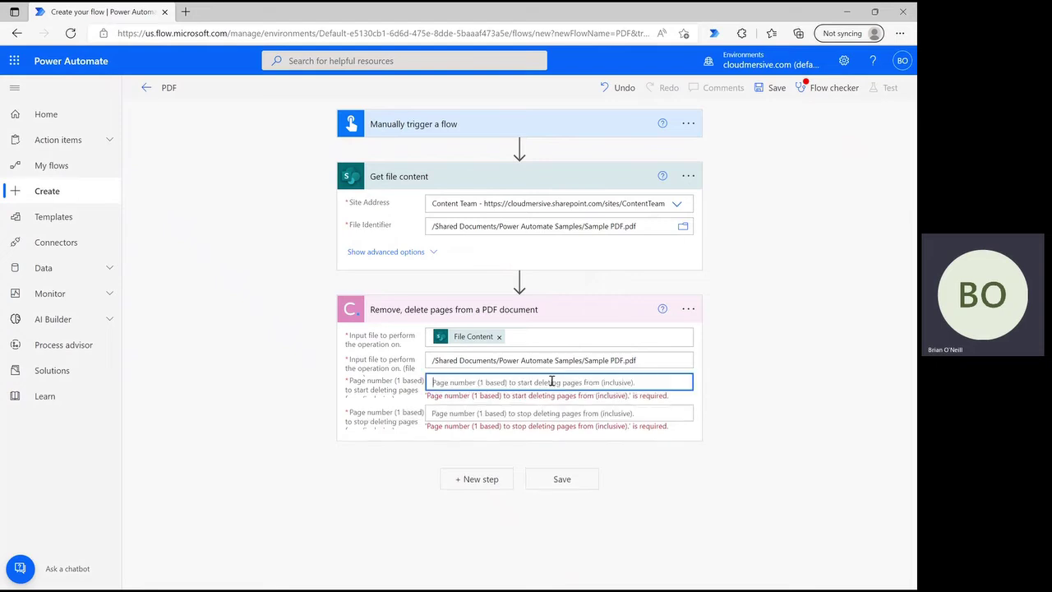
# Set the pages to delete from 26 to 27
pyautogui.click(552, 381)
pyautogui.write('26')
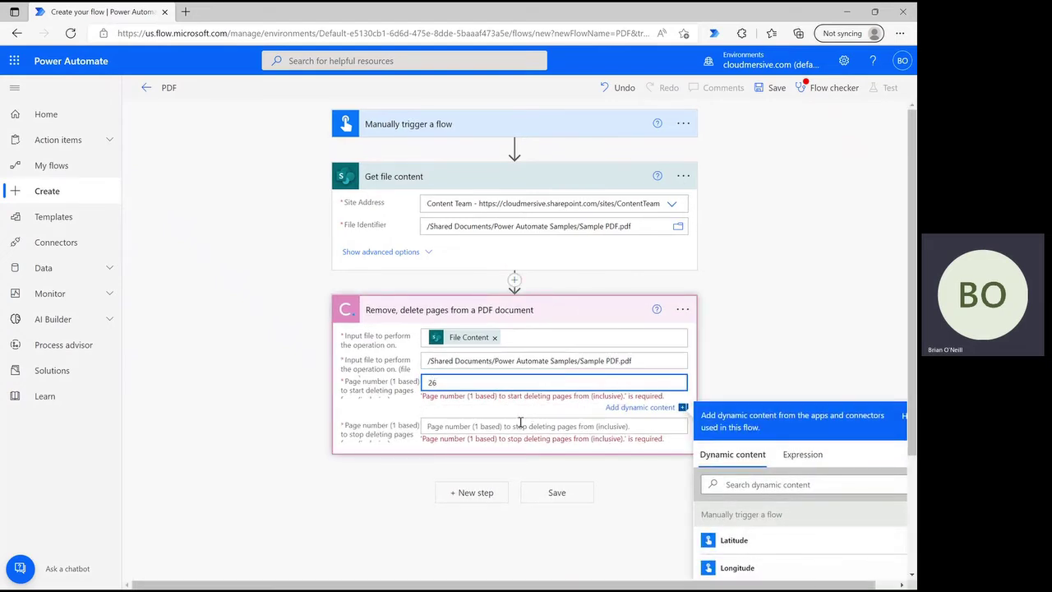
pyautogui.click(521, 425)
pyautogui.write('27')
pyautogui.click(720, 372)
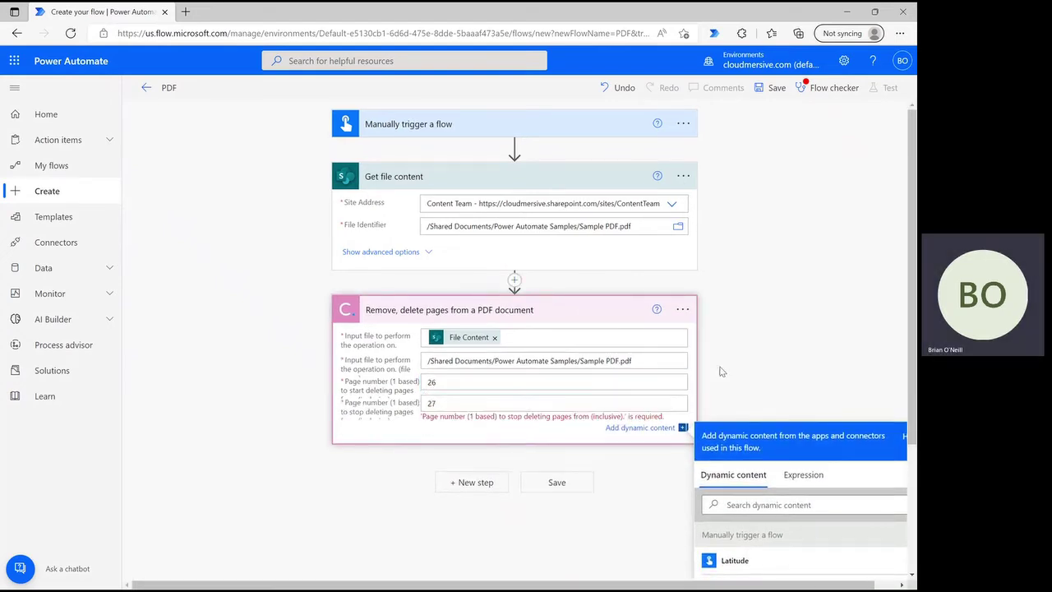
pyautogui.click(470, 458)
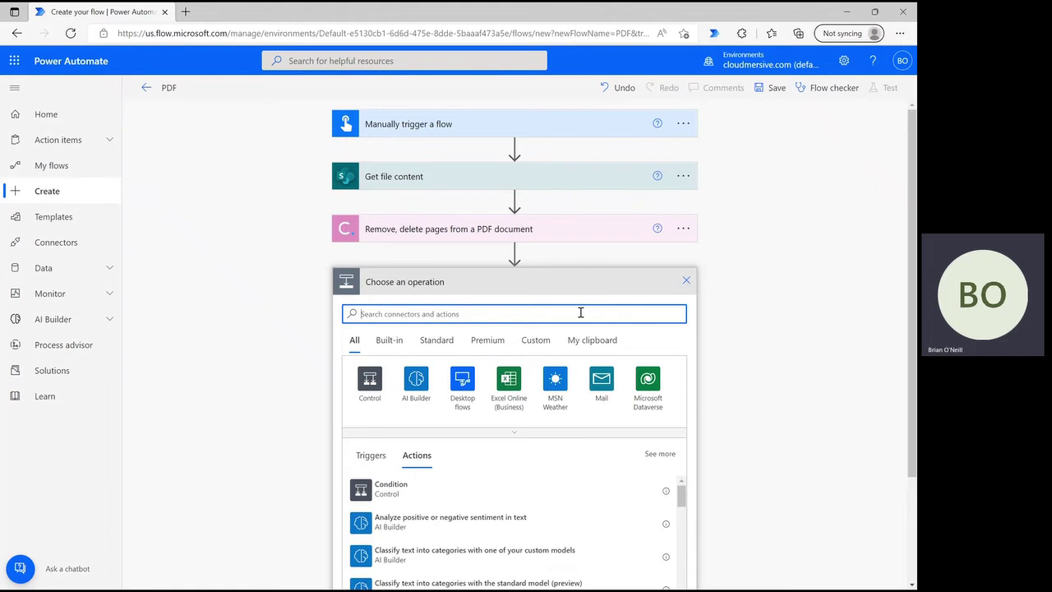
# Add a SharePoint Update file action with Site Address set to Content Team
pyautogui.write('update file')
pyautogui.click(444, 524)
pyautogui.click(676, 309)
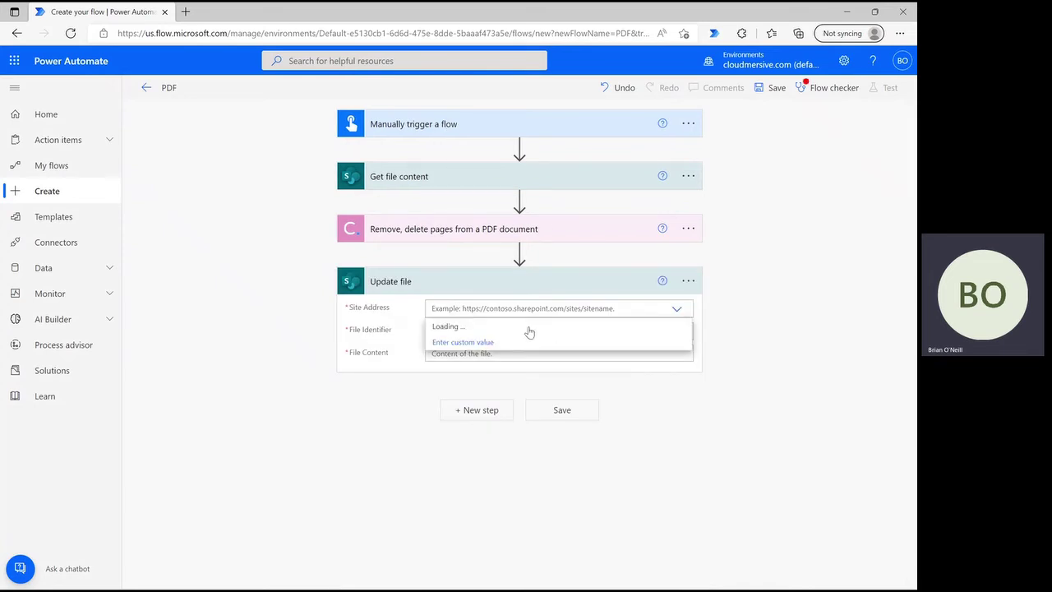
pyautogui.click(518, 327)
# Target Power Automate Samples > Sample PDF.pdf and set File Content to the delete-pages OutputContent
pyautogui.click(682, 330)
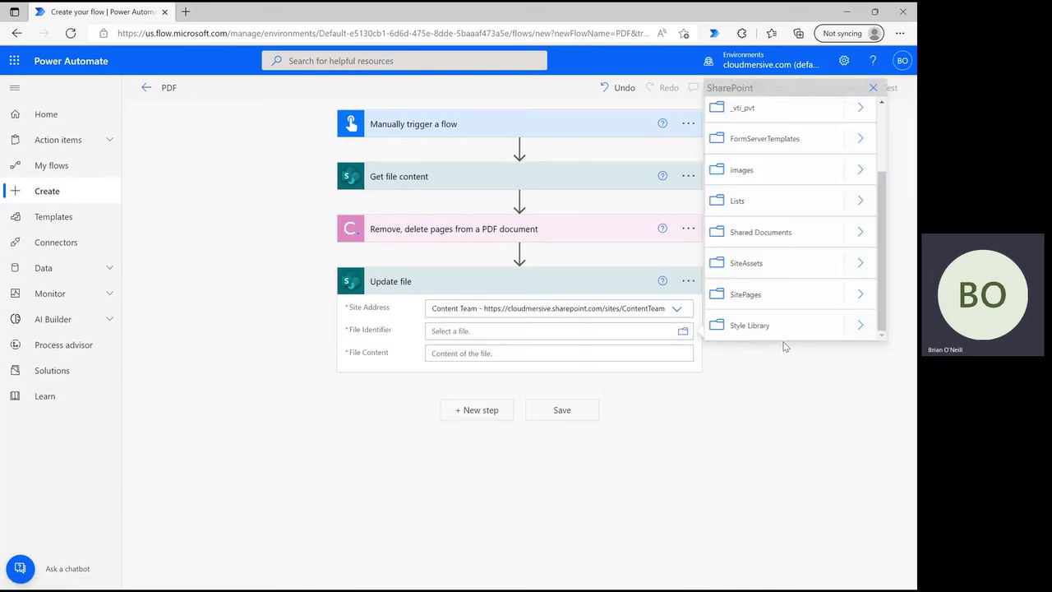
pyautogui.click(860, 232)
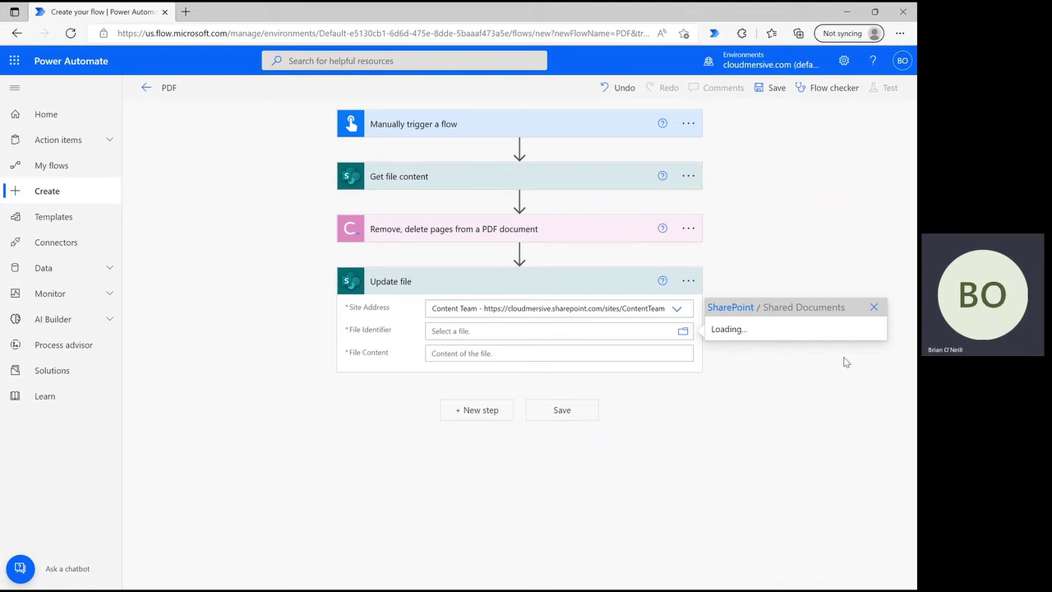
pyautogui.scroll(-2, 830, 327)
pyautogui.click(859, 229)
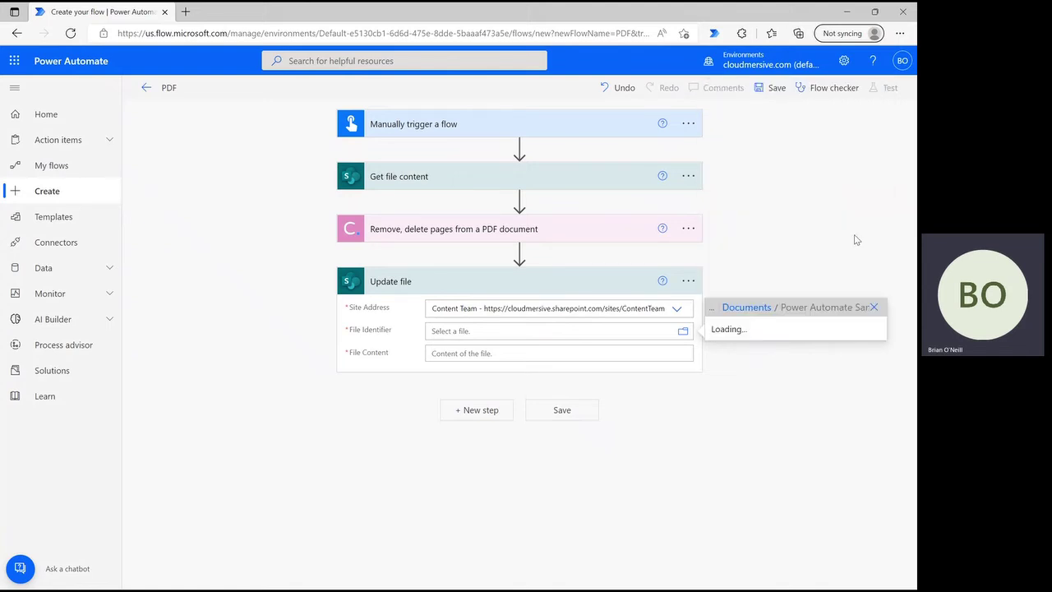
pyautogui.click(778, 324)
pyautogui.click(546, 352)
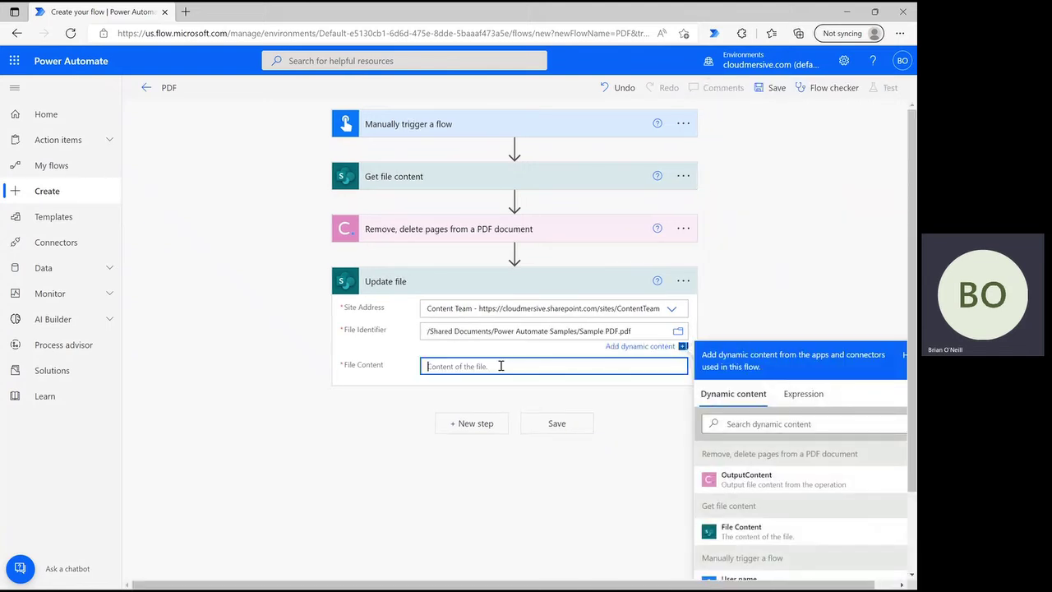
pyautogui.click(764, 503)
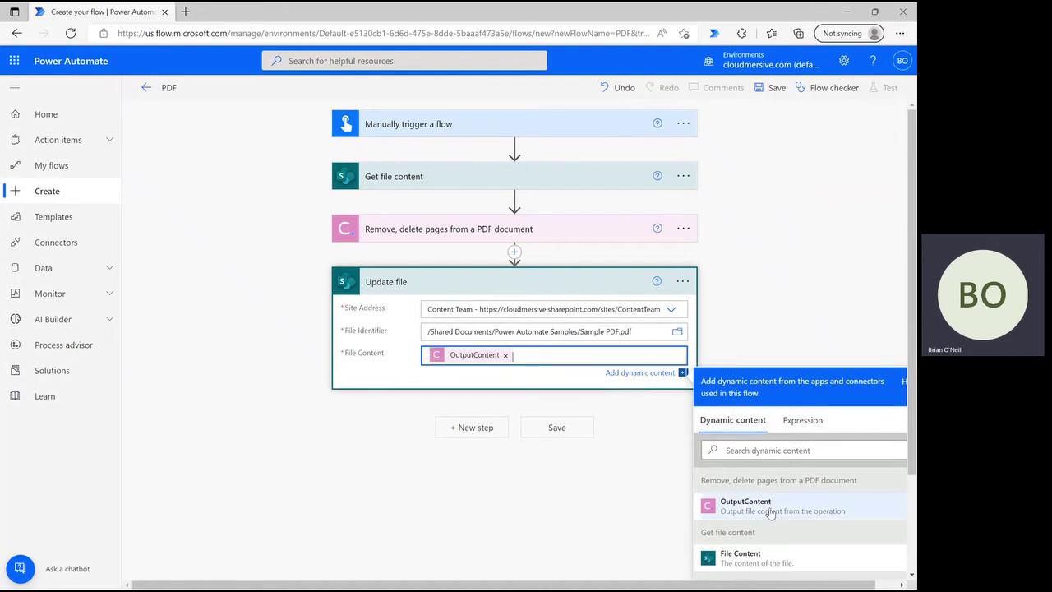
pyautogui.click(785, 312)
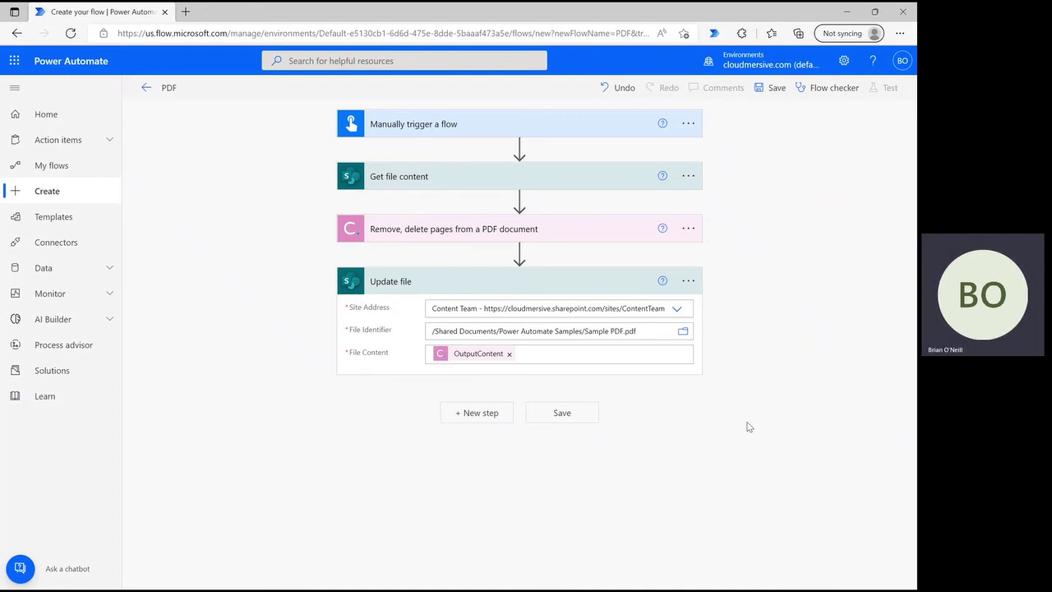
# Save the PDF flow and run a manual test of it
pyautogui.click(589, 416)
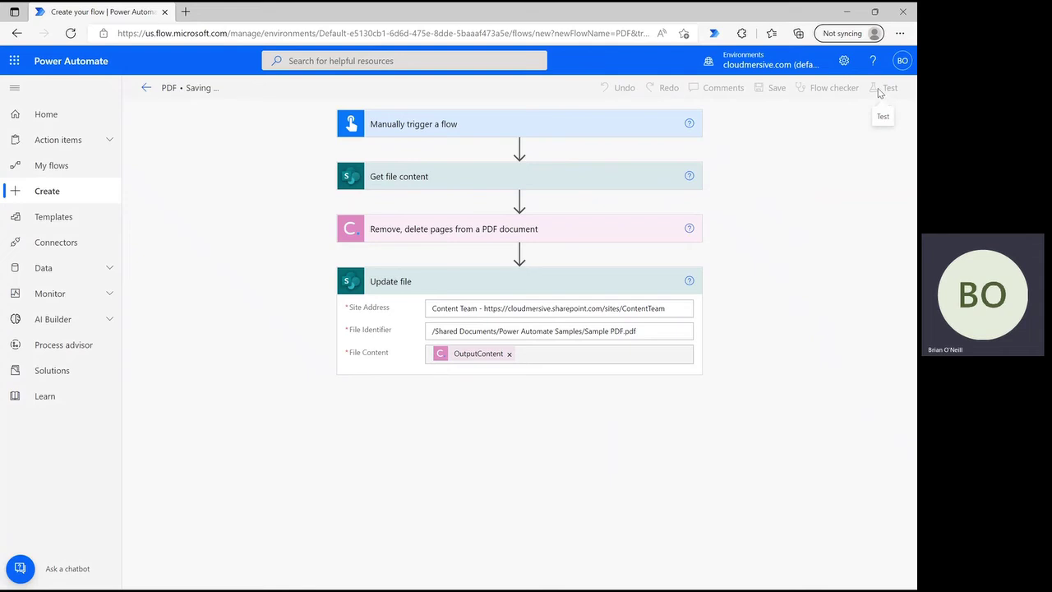
pyautogui.click(883, 88)
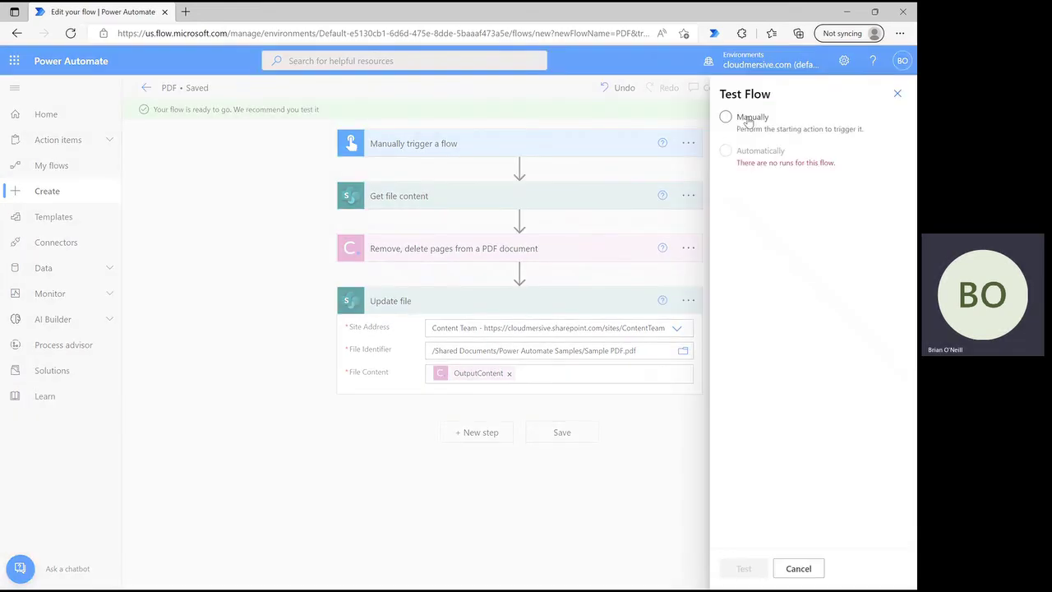
pyautogui.click(743, 569)
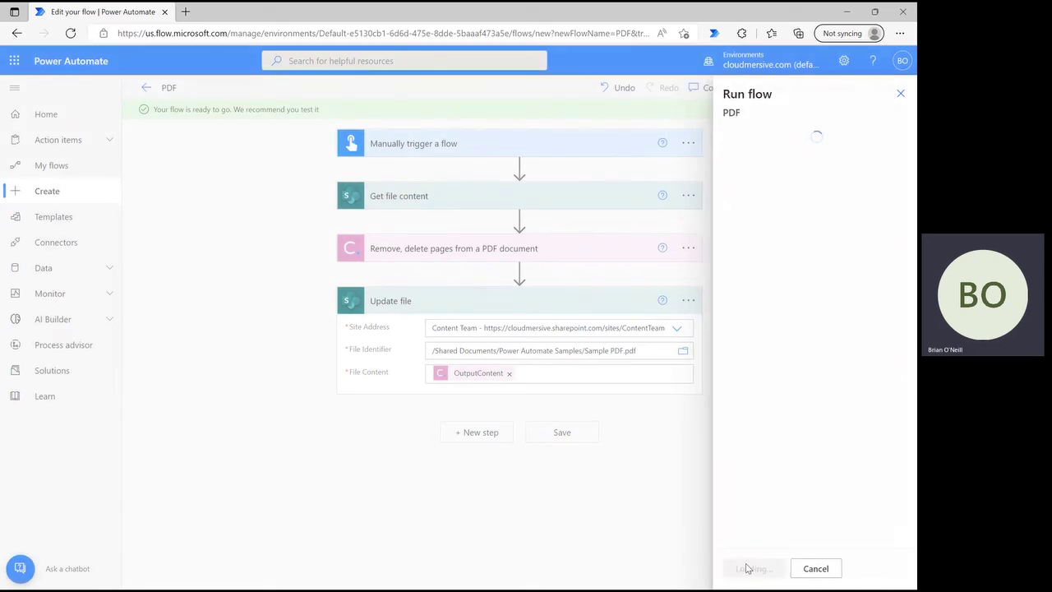
pyautogui.click(745, 569)
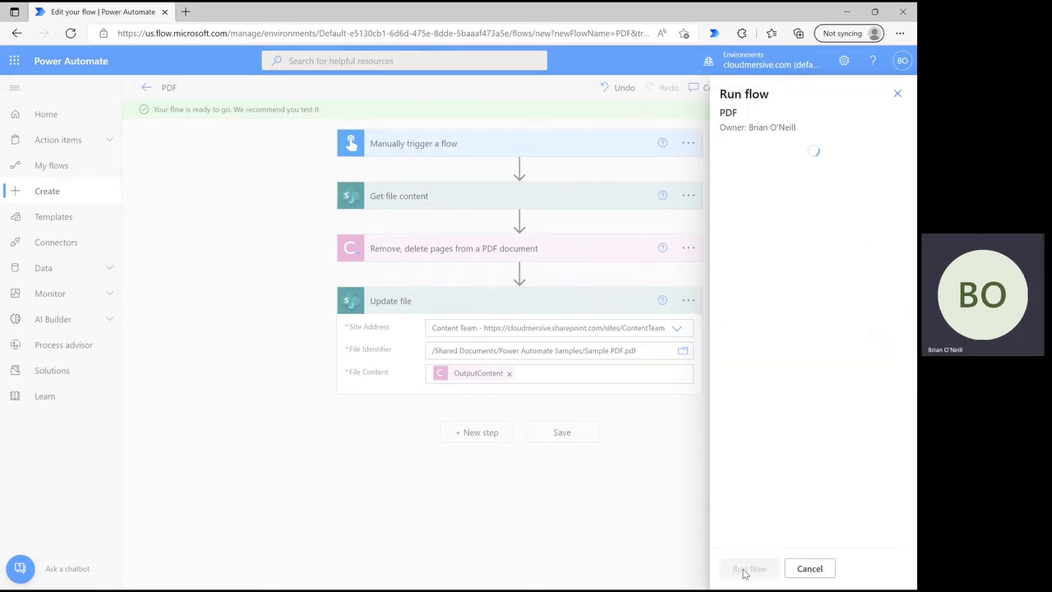
pyautogui.click(744, 569)
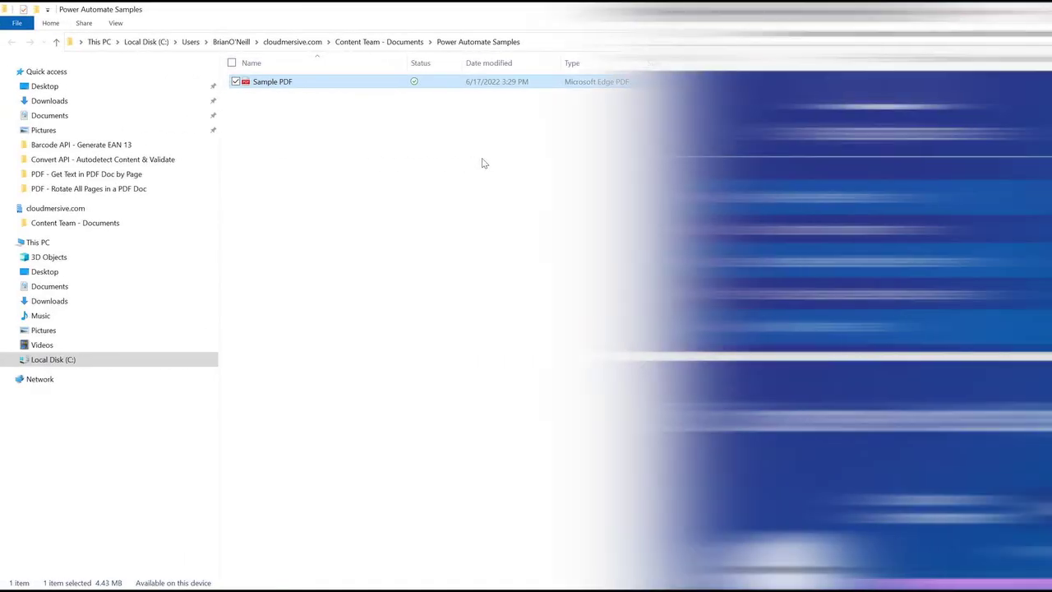
# Scroll through the Power Automate Samples folder in File Explorer to find Sample PDF
pyautogui.scroll(-10, 680, 240)
# Scroll through the final pages of the 25-page Sample PDF in Edge
pyautogui.scroll(-8, 680, 240)
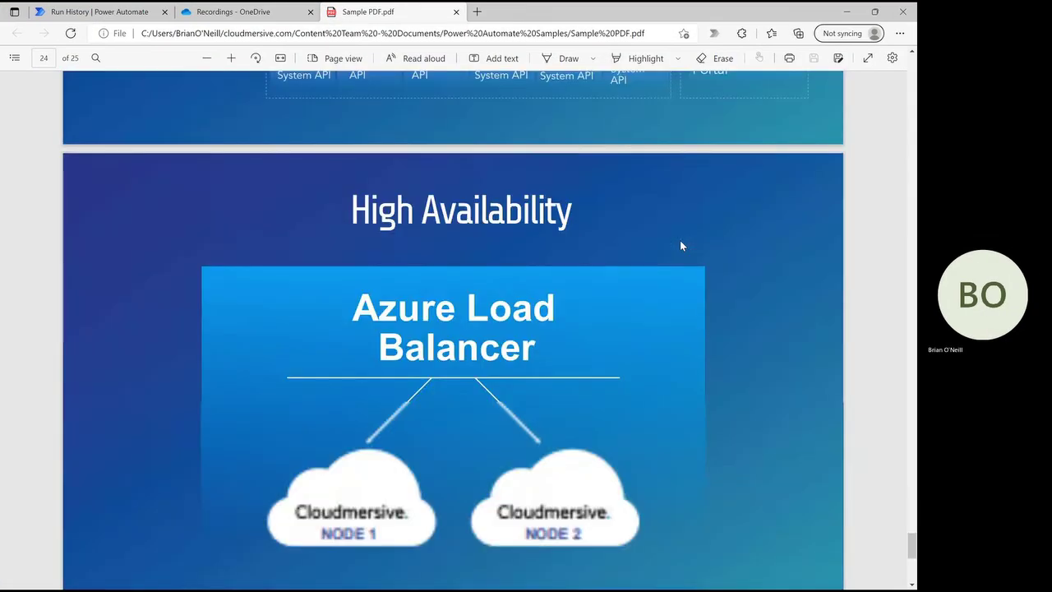